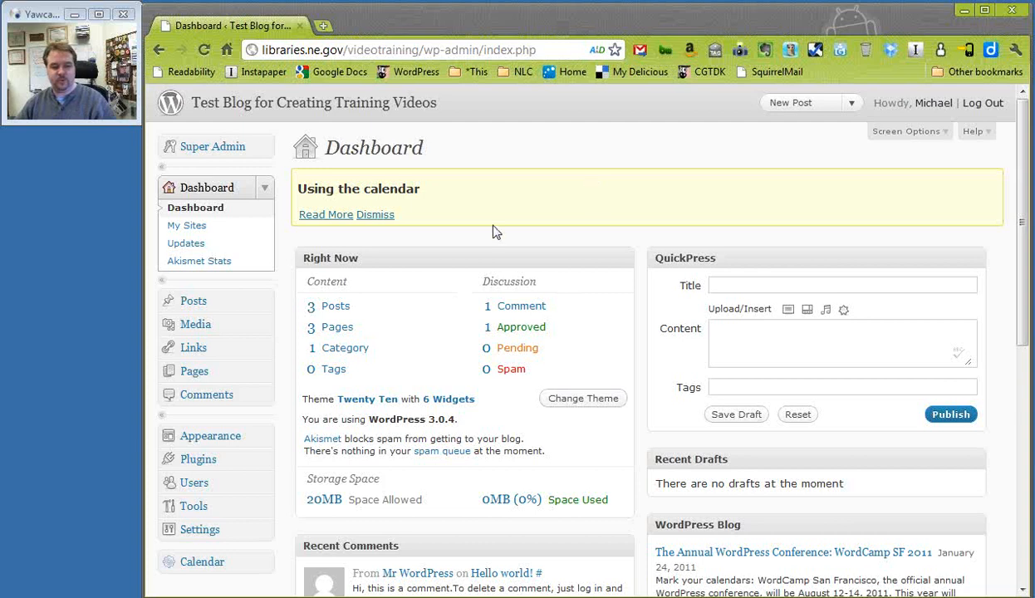
Step: Add the Press This bookmarklet from the blog's Tools page to the browser's bookmarks bar
left_click(199, 510)
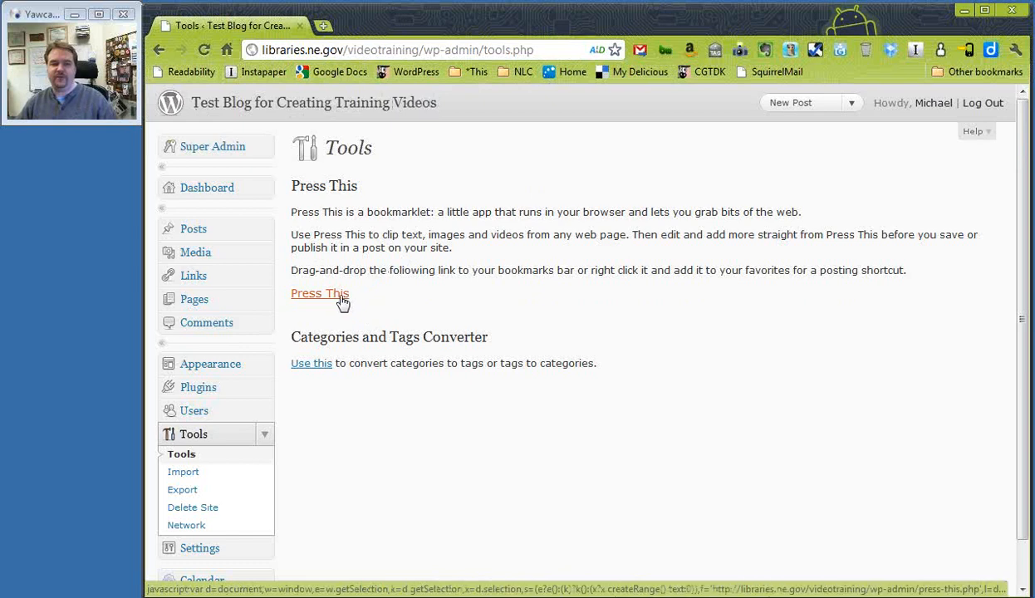
mouse_move(352, 301)
left_mouse_down()
mouse_move(615, 264)
mouse_move(797, 137)
mouse_move(831, 91)
mouse_move(854, 82)
left_mouse_up()
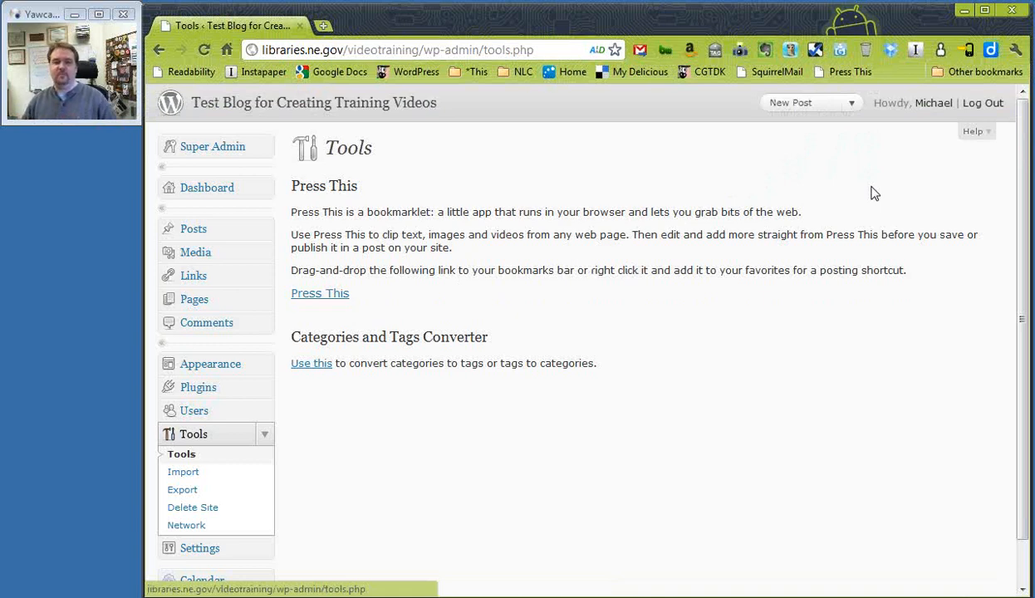
Step: Open Flickr in a new browser tab and display the photo of the blue Text Messages sign from the recent activity
left_click(323, 28)
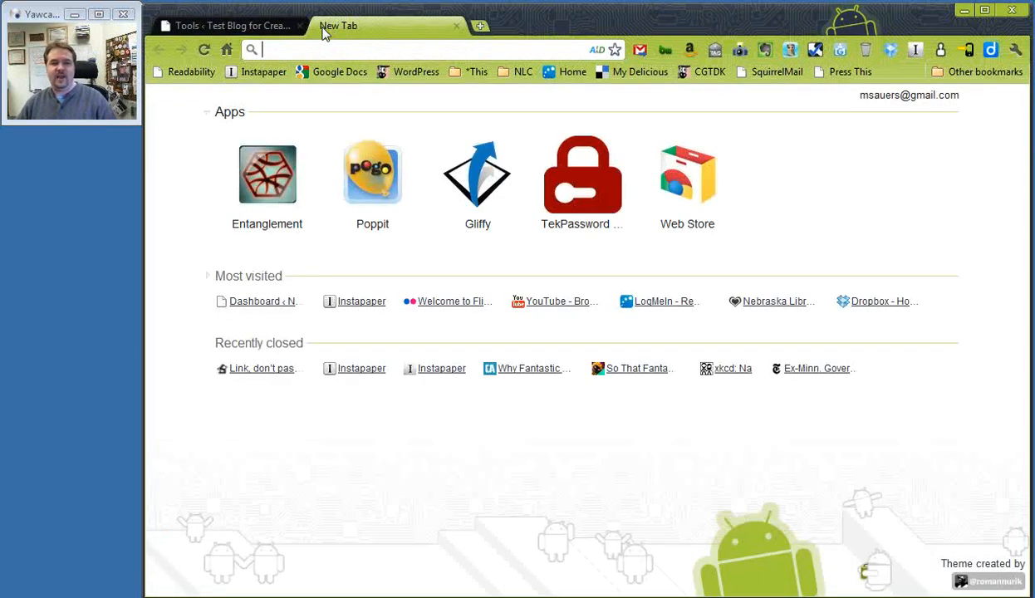
left_click(454, 307)
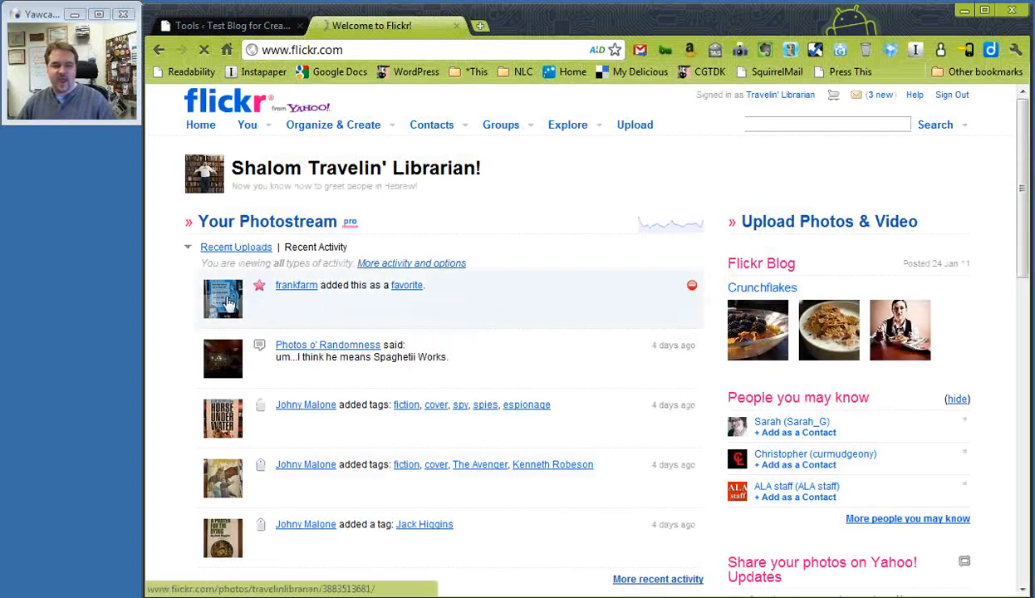
left_click(228, 304)
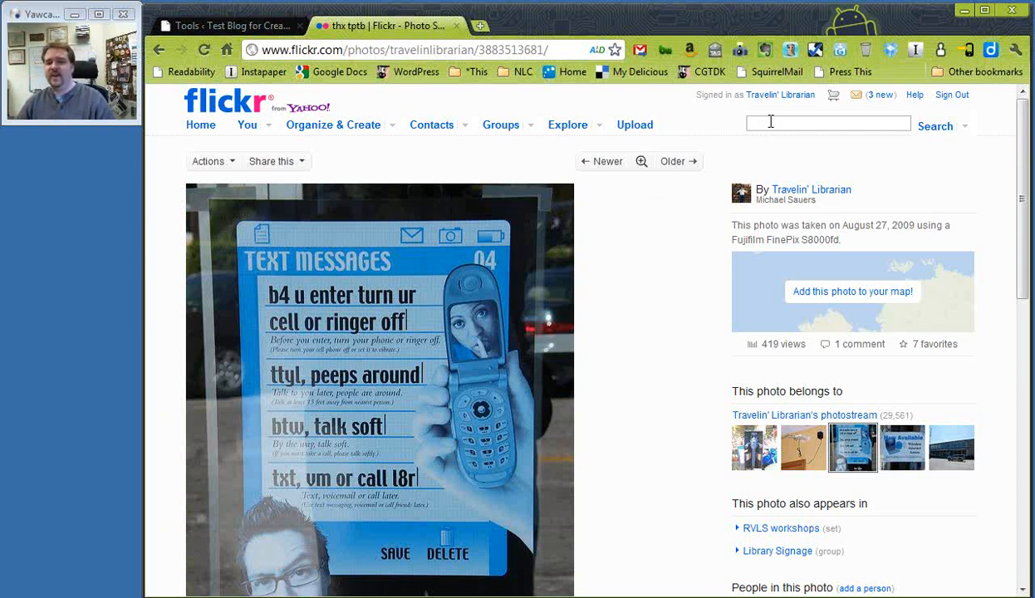
Step: Start a Press This post from the Flickr photo page and shorten its title to "thx tptb"
left_click(844, 73)
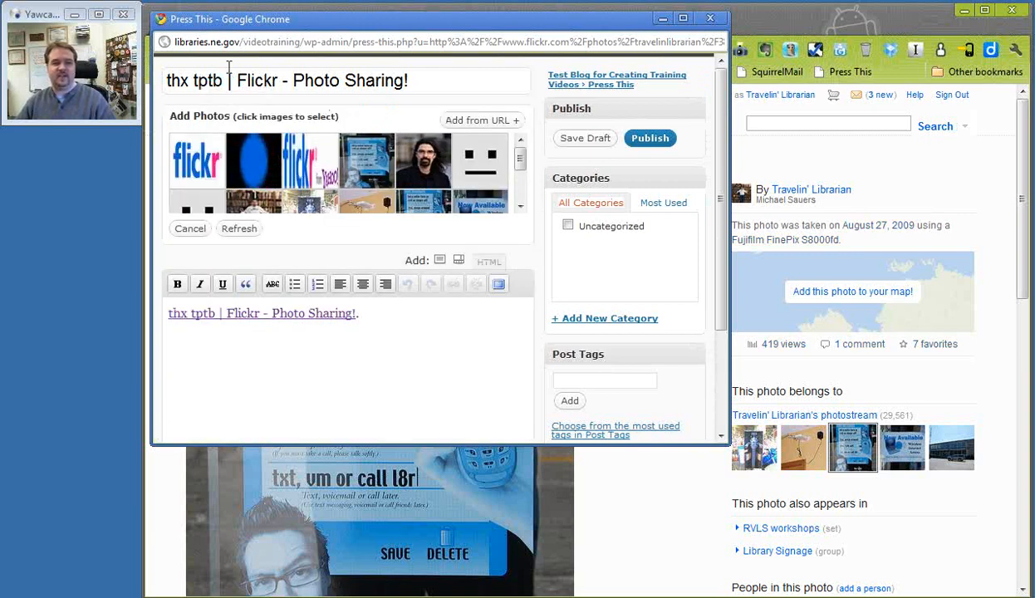
left_click_drag(222, 81, 451, 86)
key("BackSpace")
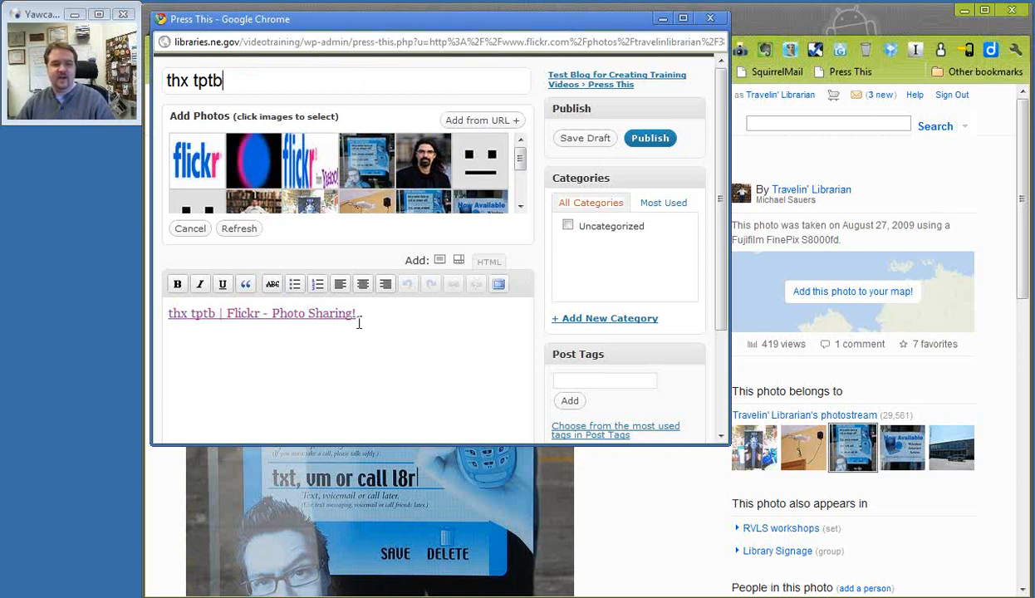
Step: Insert the text "I think is photo of" in front of the photo link in the post body
left_click_drag(346, 313, 384, 315)
key("Home")
type("I think i")
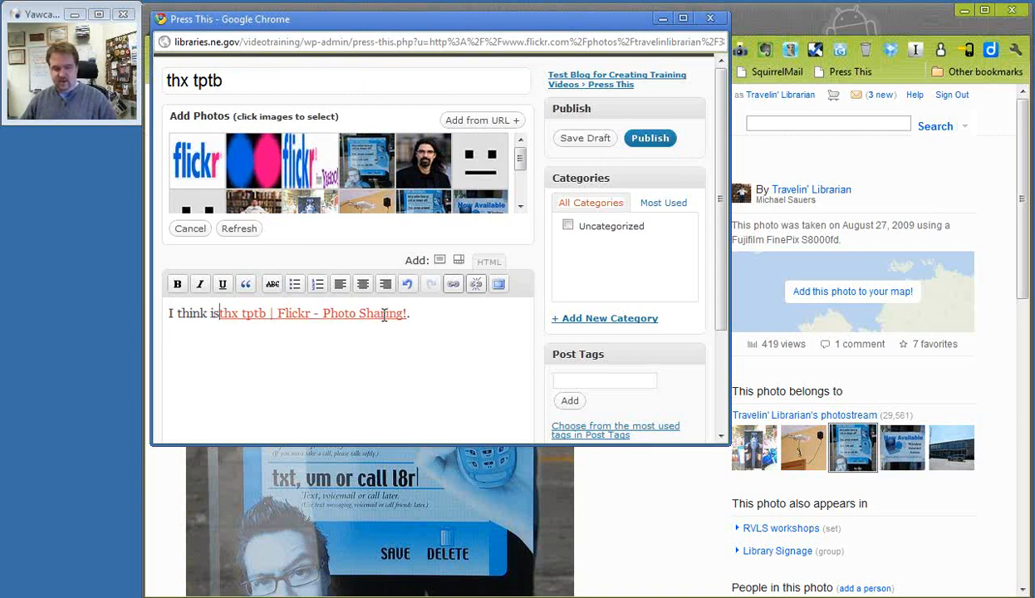
type("s photo")
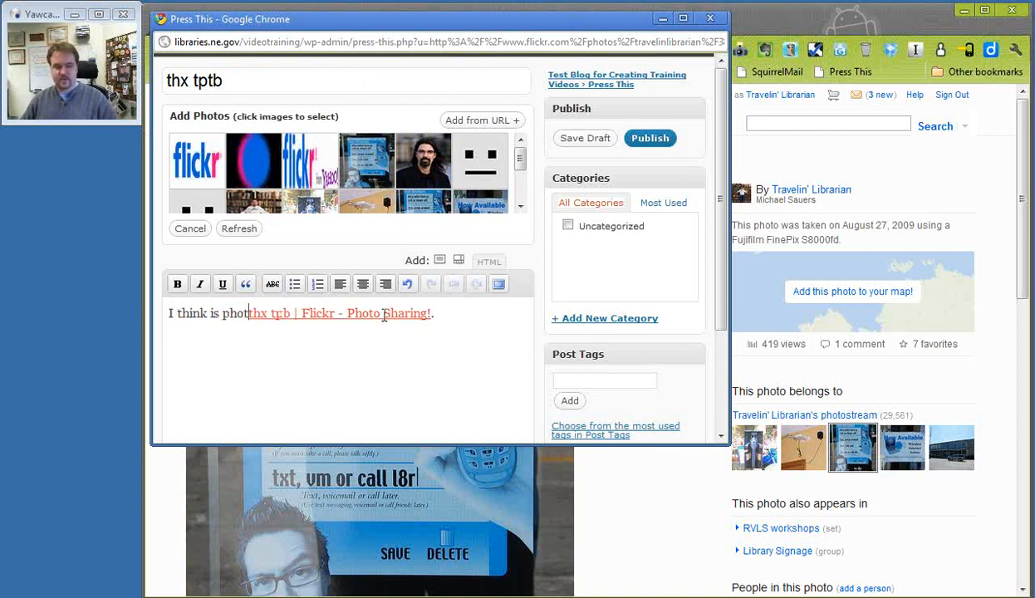
type(" of")
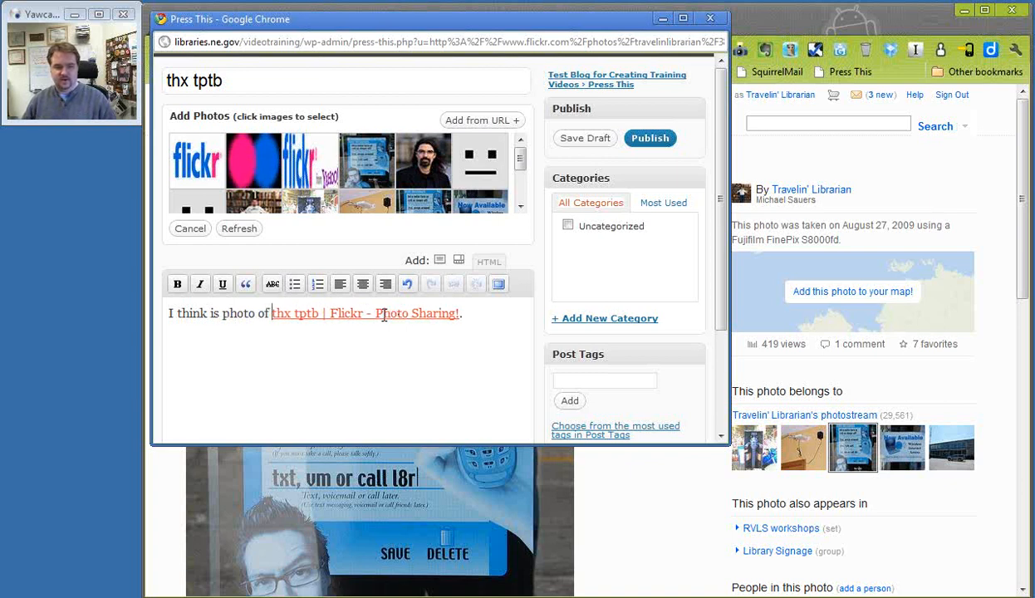
Step: Trim the link text in the post body to "thx tptb", removing "| Flickr - Photo Sharing!" and the closing period
key("Right")
key("Right")
key("Right")
key("Right")
key("Right")
key("Right")
key("Right")
key("Right")
key("Right")
key("Delete")
key("Delete")
key("Delete")
key("Delete")
key("Delete")
key("Delete")
key("Delete")
key("Delete")
key("Delete")
key("Delete")
key("Delete")
key("Delete")
key("Delete")
key("Delete")
key("Delete")
key("Delete")
key("Delete")
key("Delete")
key("Delete")
key("Delete")
key("Delete")
key("Delete")
key("Delete")
key("Delete")
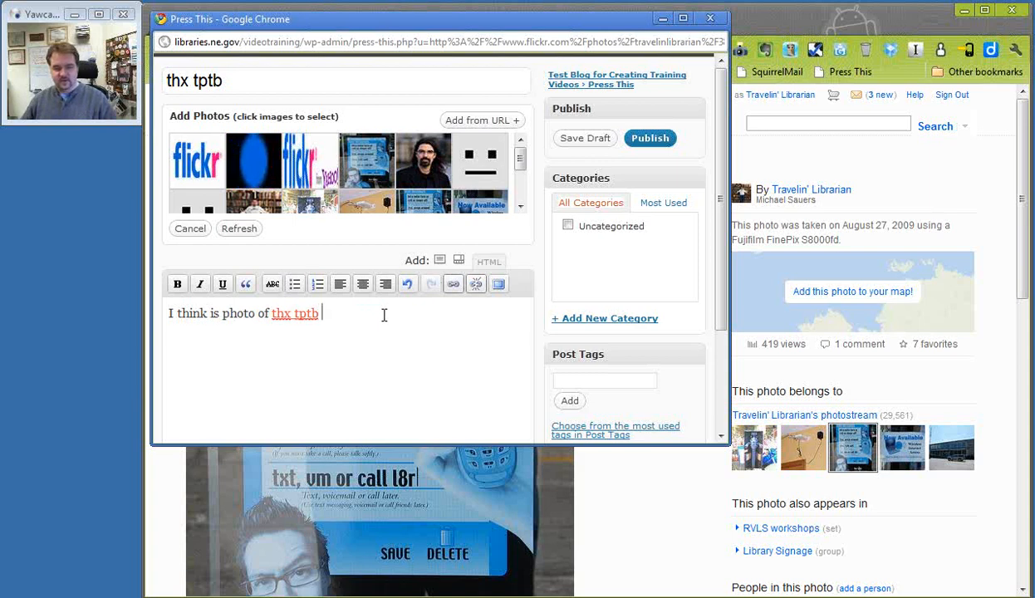
Step: Complete the sentence after the link with "is a great idea for libraries." and publish the post, closing the Press This window
type("is a gr")
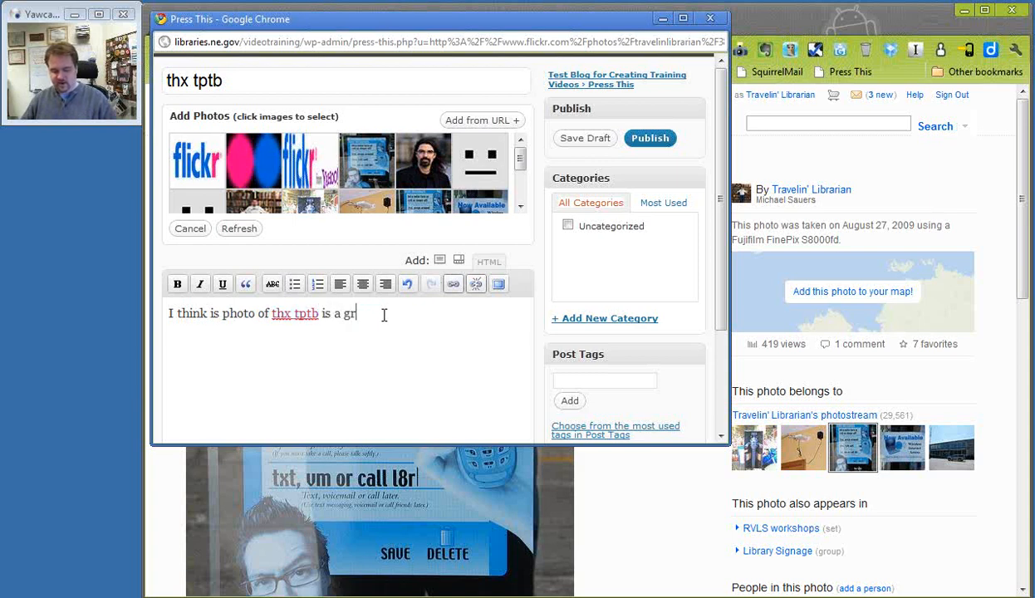
type("eat idea for libraries.")
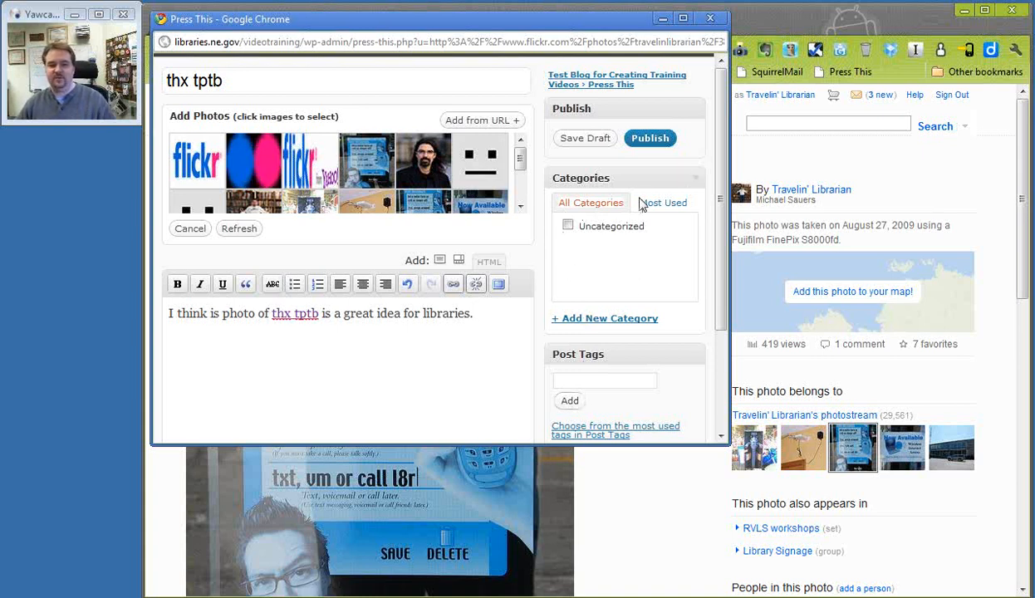
left_click(660, 139)
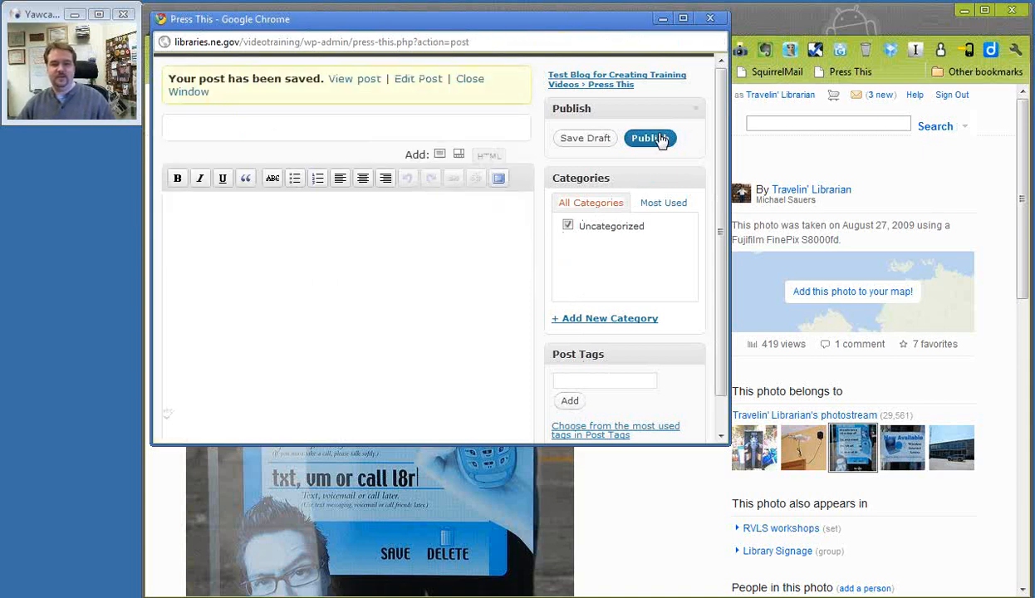
left_click(710, 17)
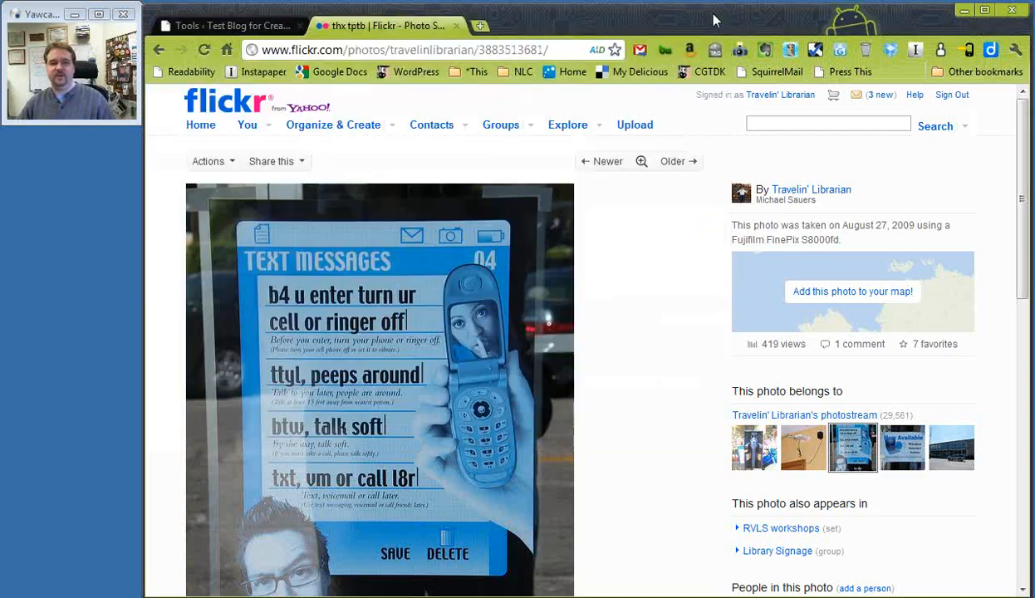
Step: Open the blog's public home page in a separate tab from the WordPress admin to check the published post
left_click(232, 25)
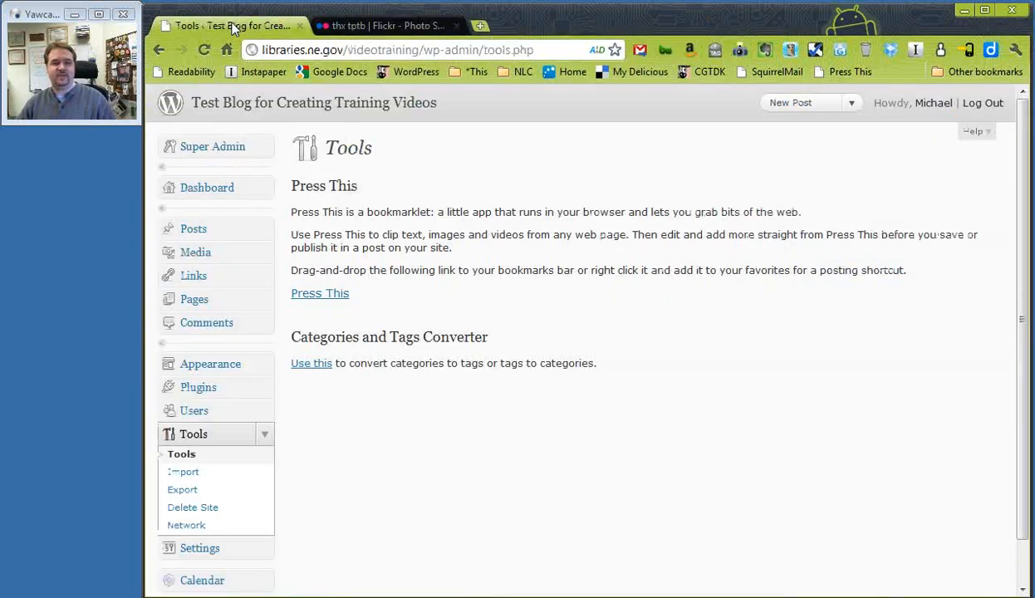
middle_click(263, 108)
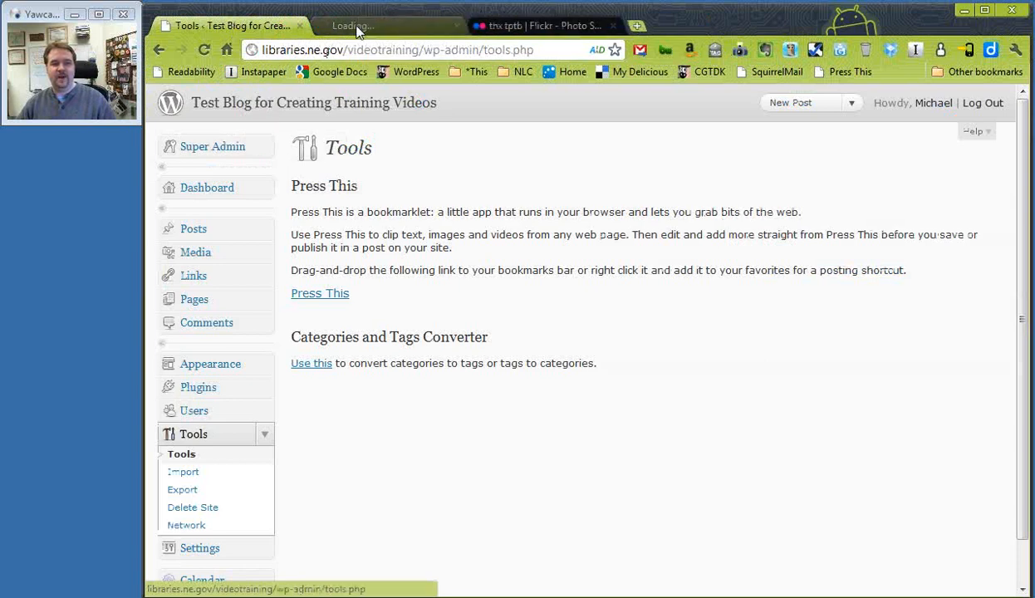
left_click(354, 25)
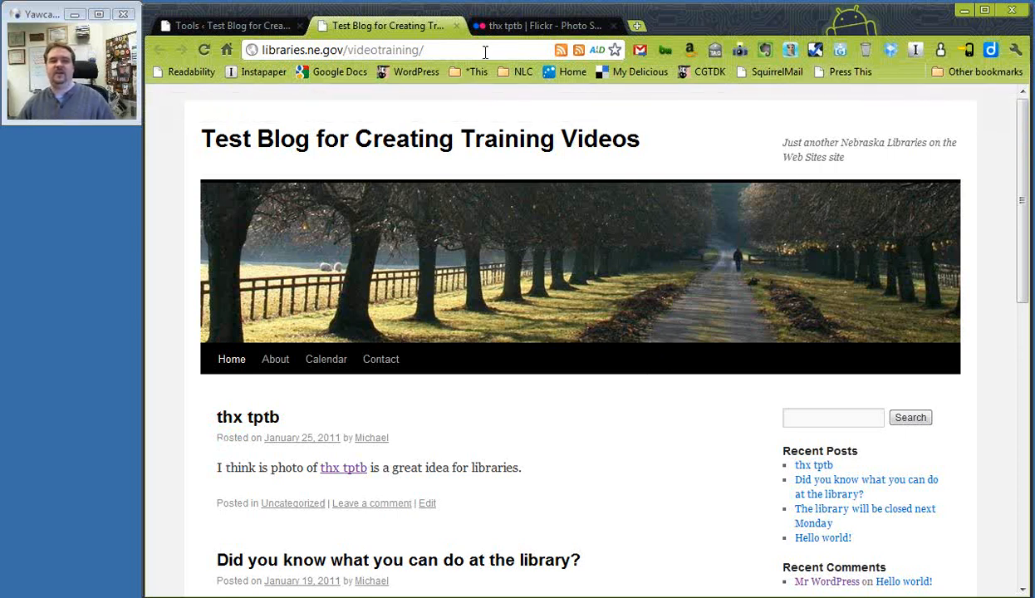
Step: Return to the blog's admin and review the Import and Export pages of the tools
left_click(238, 27)
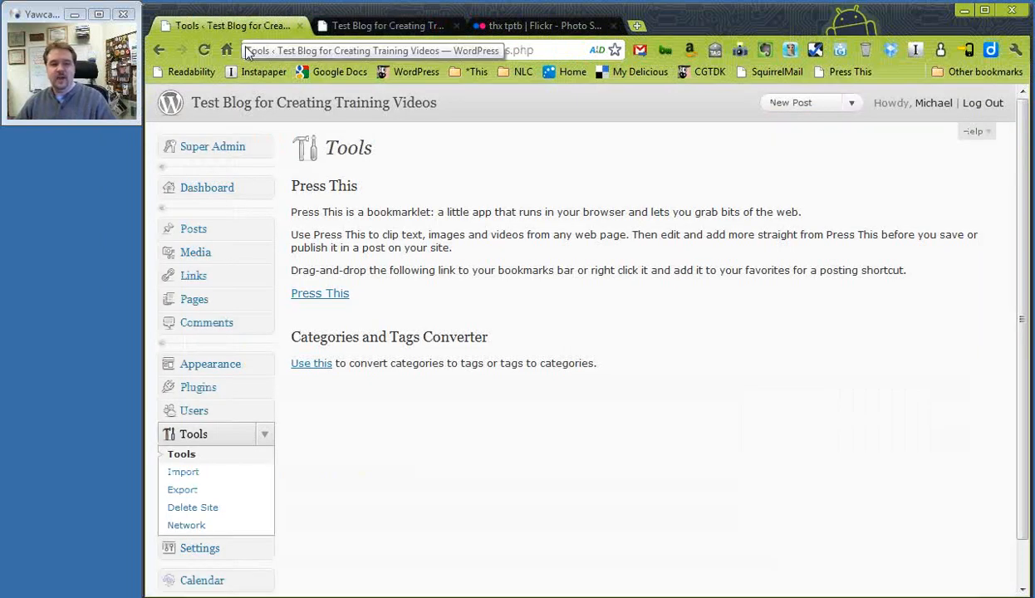
left_click(192, 474)
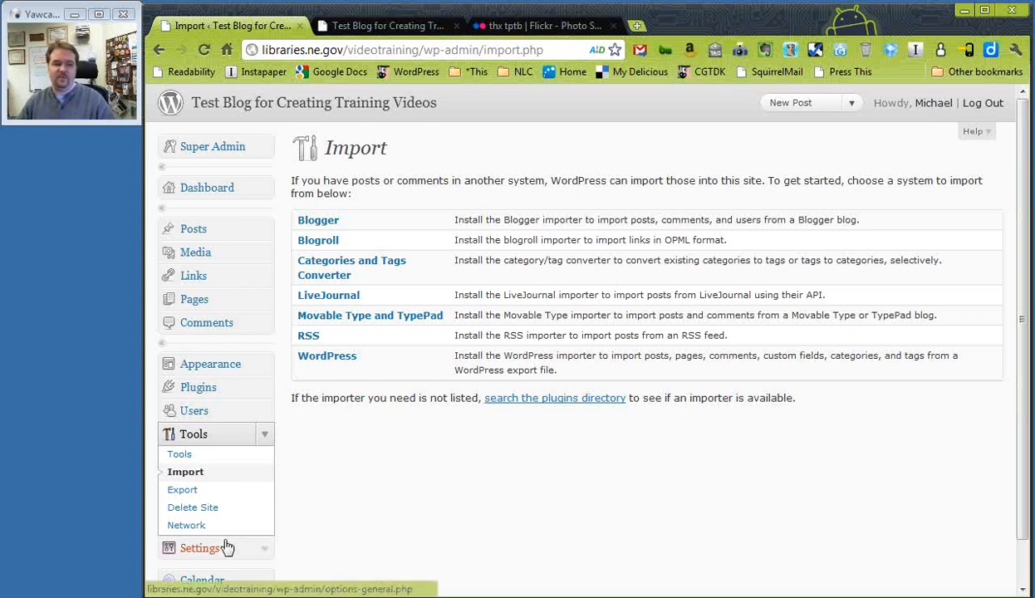
left_click(182, 493)
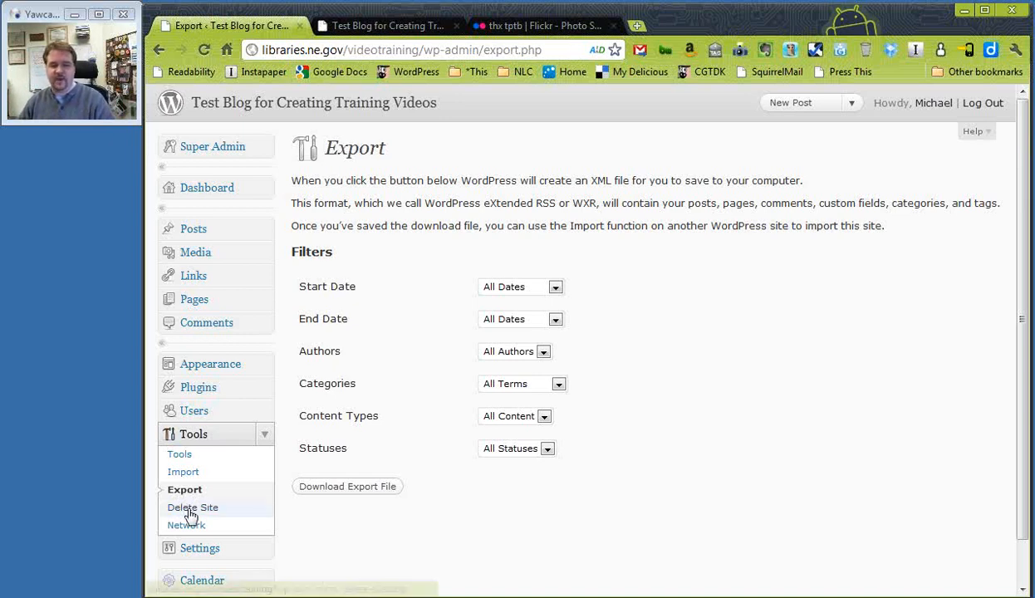
Step: Review the Delete Site page and the Network configuration page of the tools
left_click(190, 512)
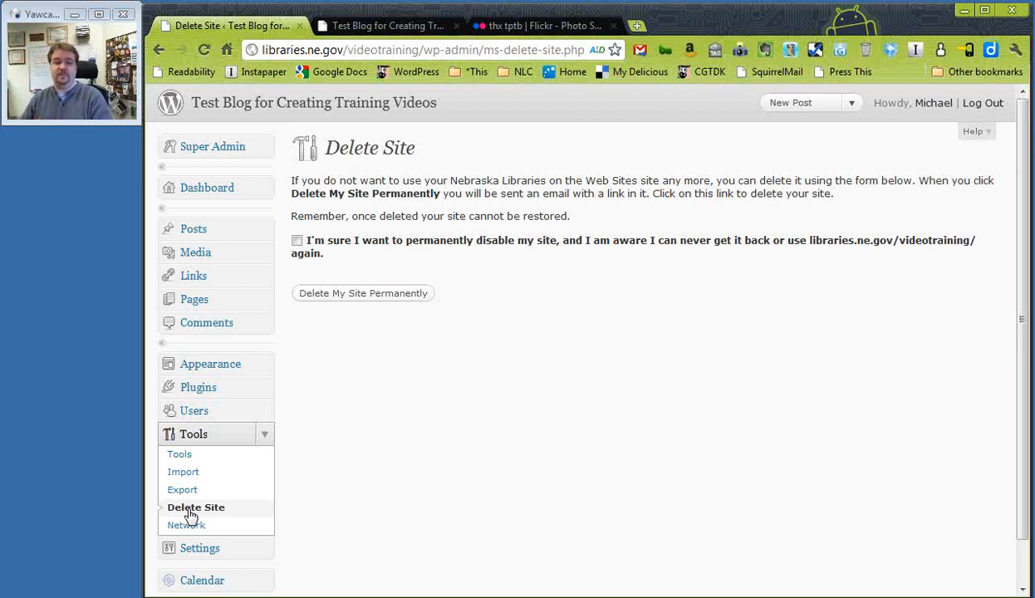
left_click(190, 527)
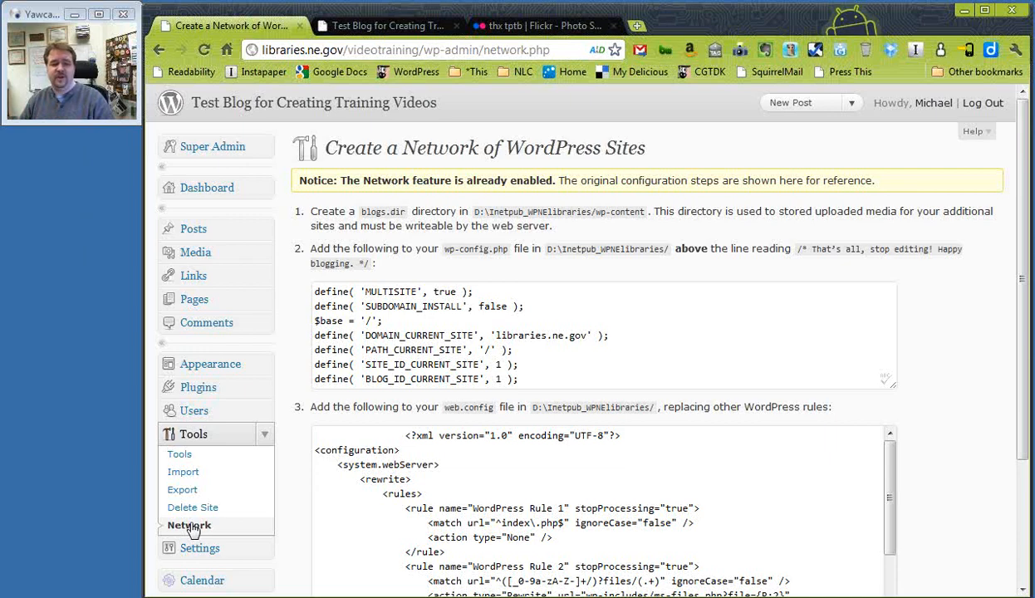
left_click(191, 526)
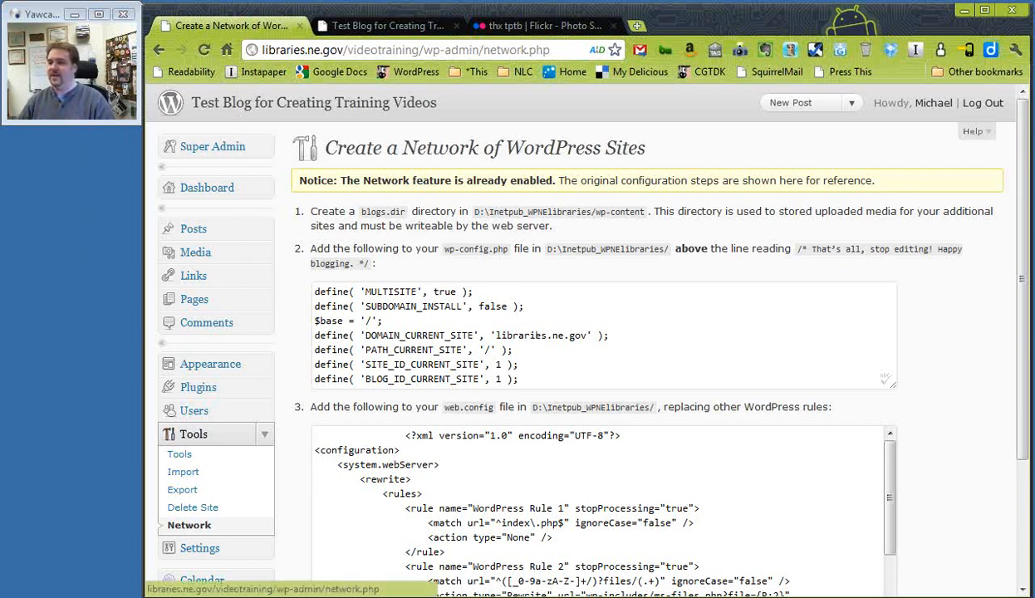